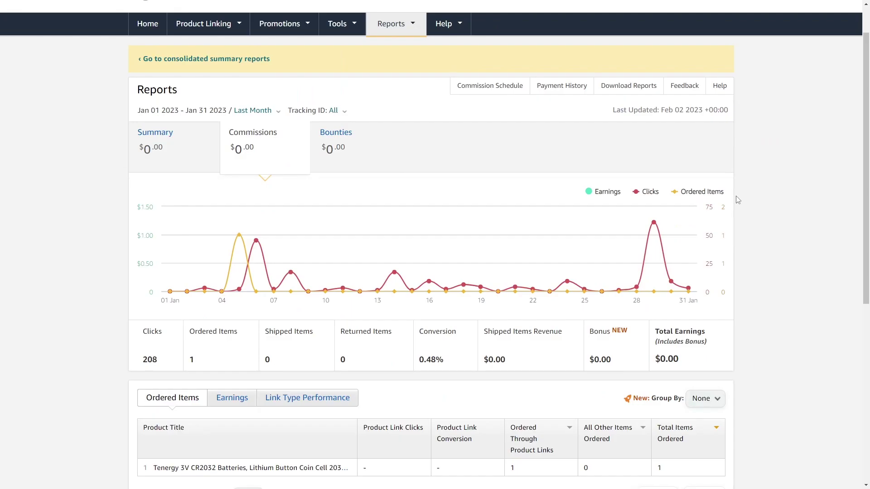
Step: Open the report's date-range choices, close them unchanged, and scroll through the analytics page
click(140, 120)
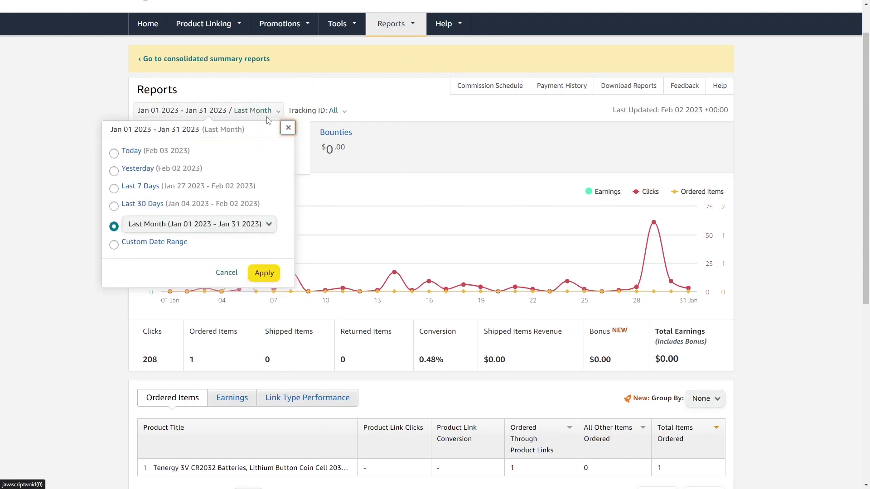
click(285, 127)
mouse_move(151, 360)
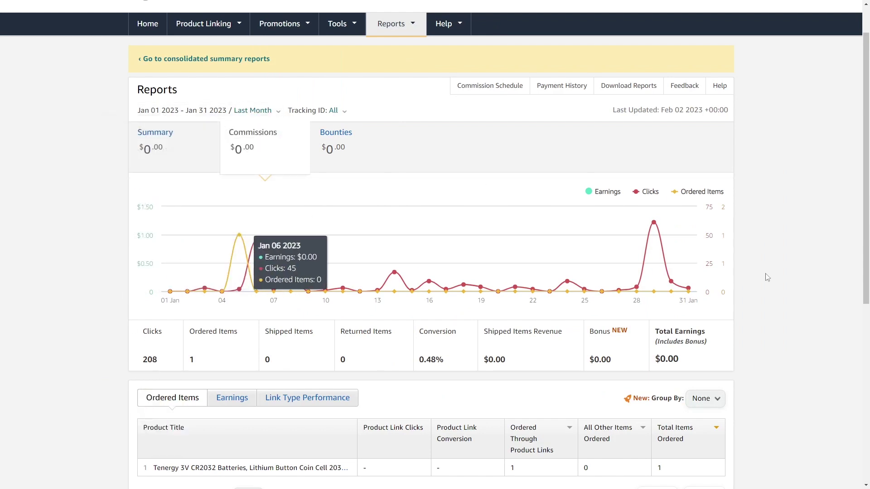
scroll(734, 270, down, 1)
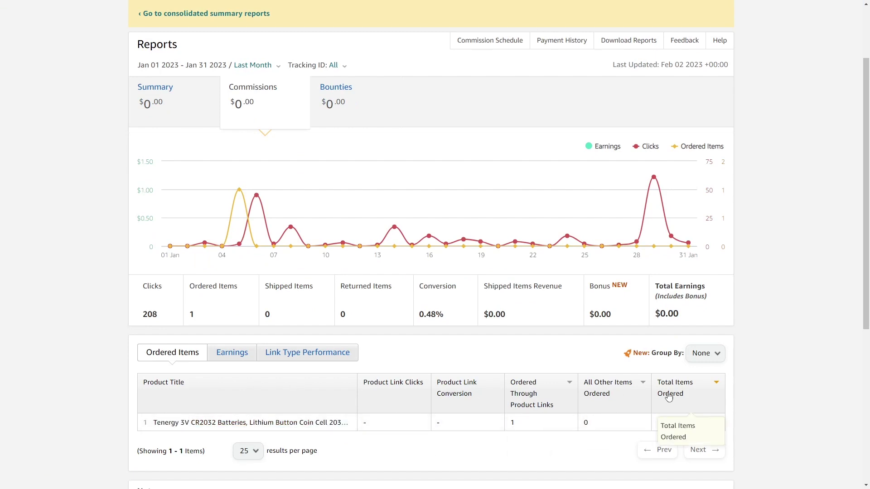
scroll(585, 398, up, 1)
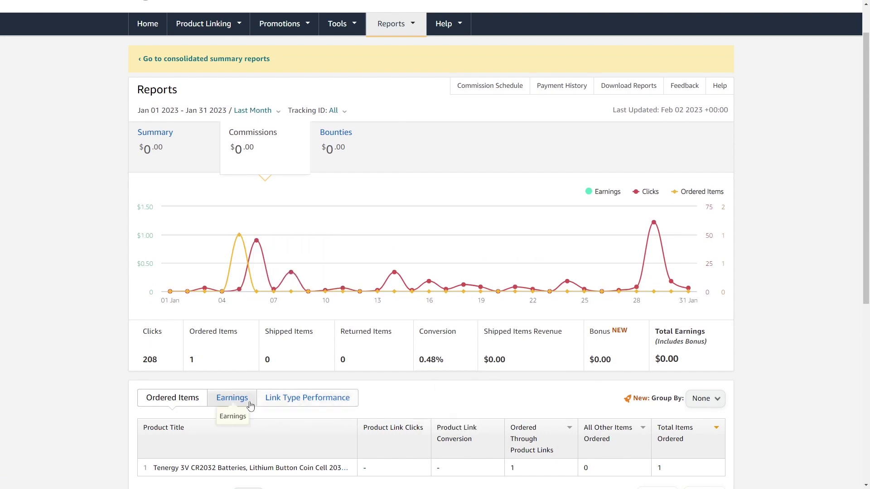
scroll(217, 407, up, 1)
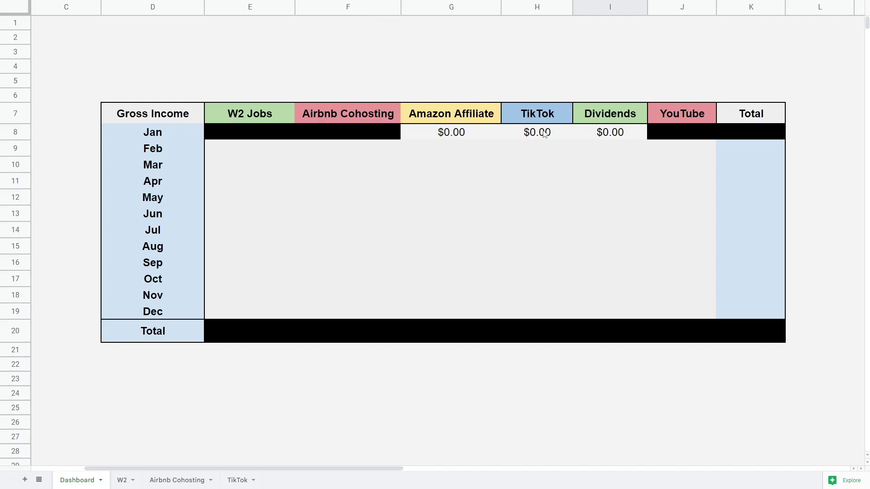
Step: Select the January TikTok and Dividends amounts in the sheet
click(548, 136)
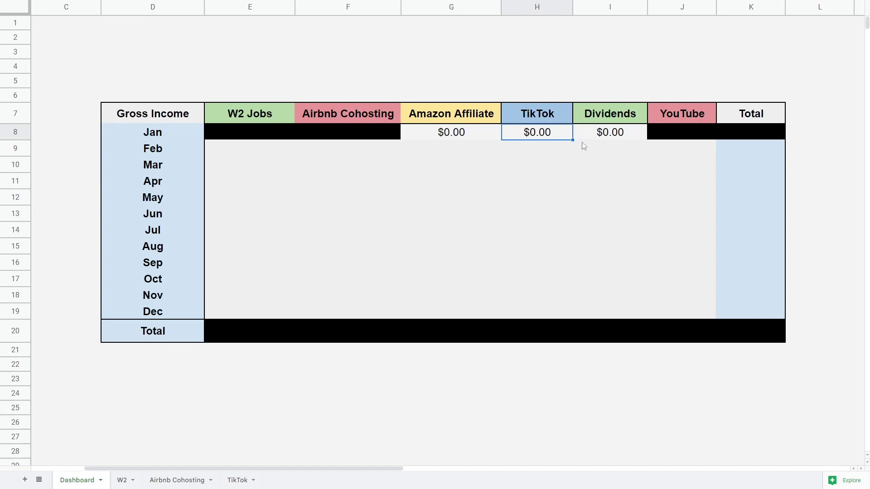
click(609, 139)
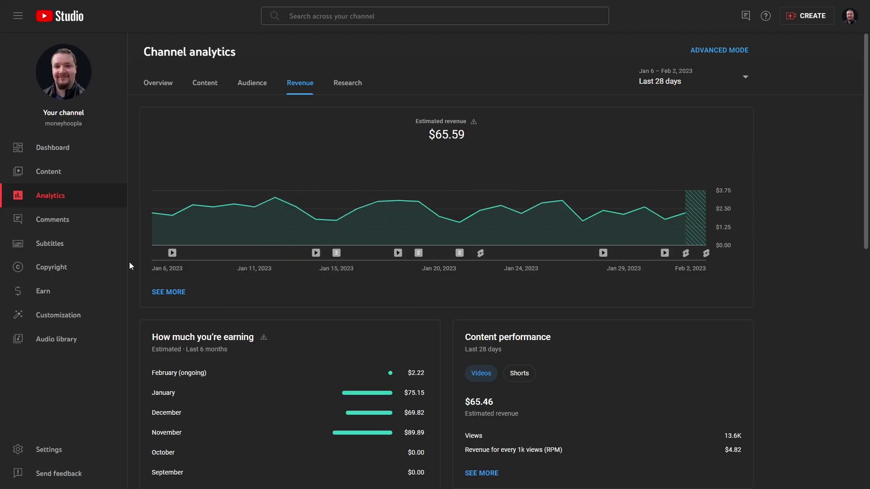
scroll(317, 313, down, 2)
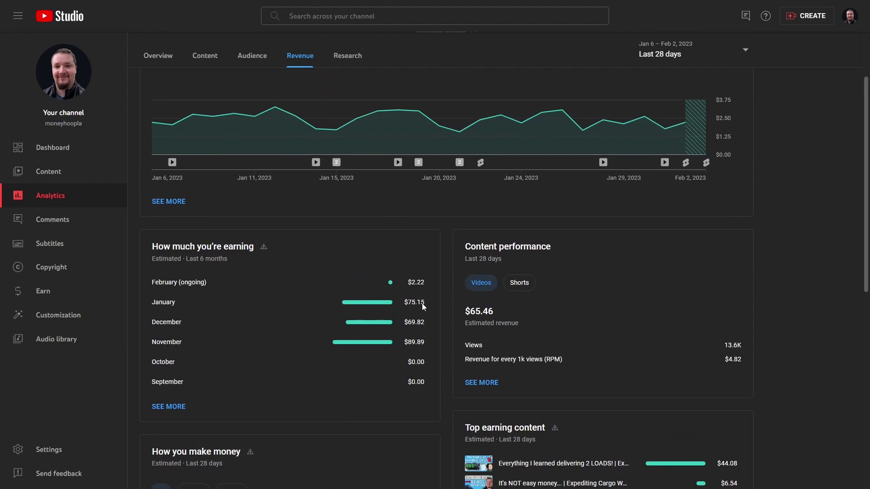
Step: Limit YouTube revenue to January 2023 ($75.15), check daily chart values, then select Airbnb's January management fees
click(387, 306)
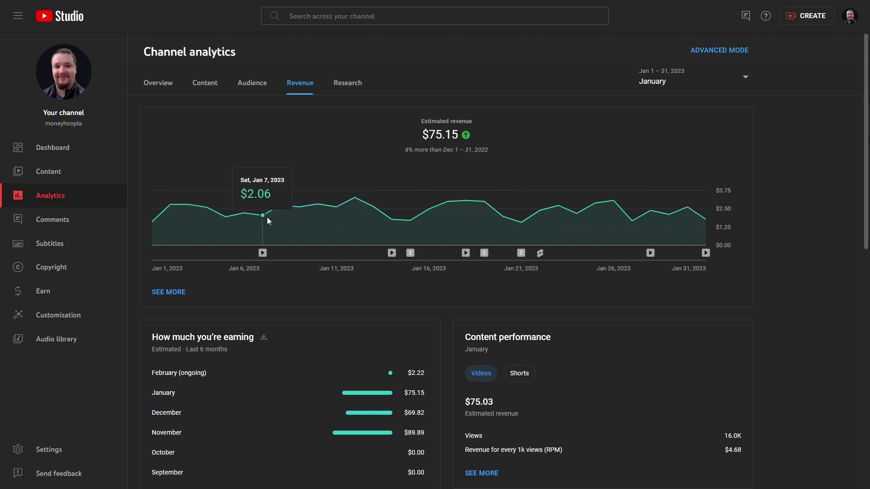
mouse_move(408, 153)
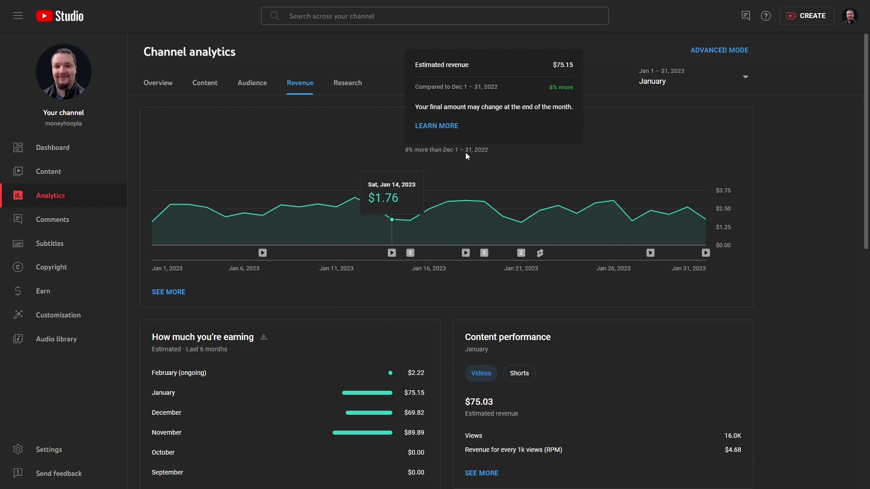
mouse_move(392, 252)
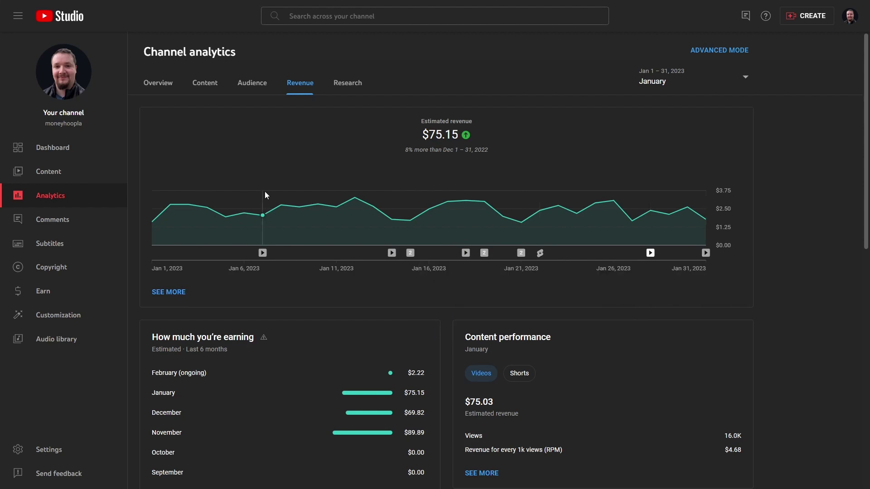
mouse_move(304, 196)
mouse_move(498, 208)
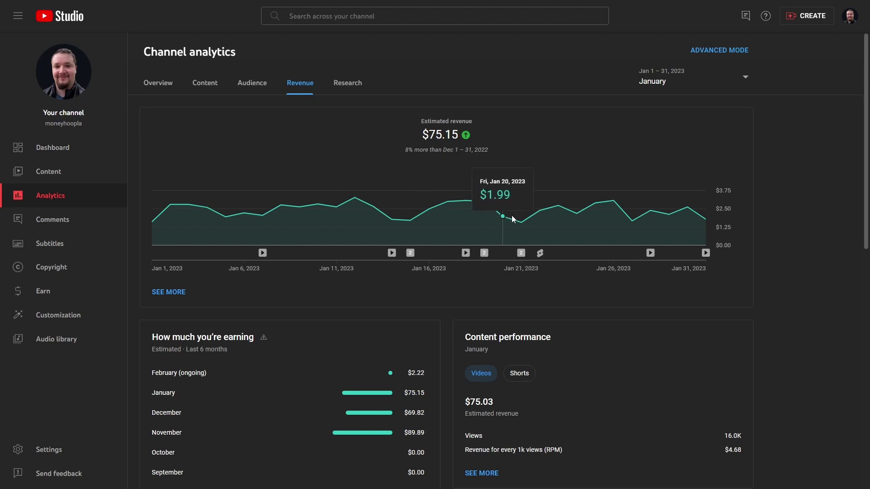
mouse_move(521, 221)
mouse_move(578, 221)
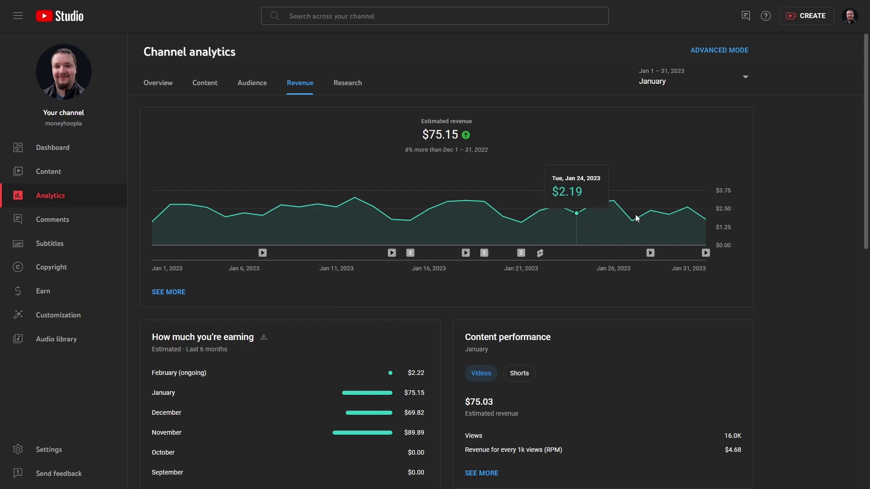
mouse_move(689, 224)
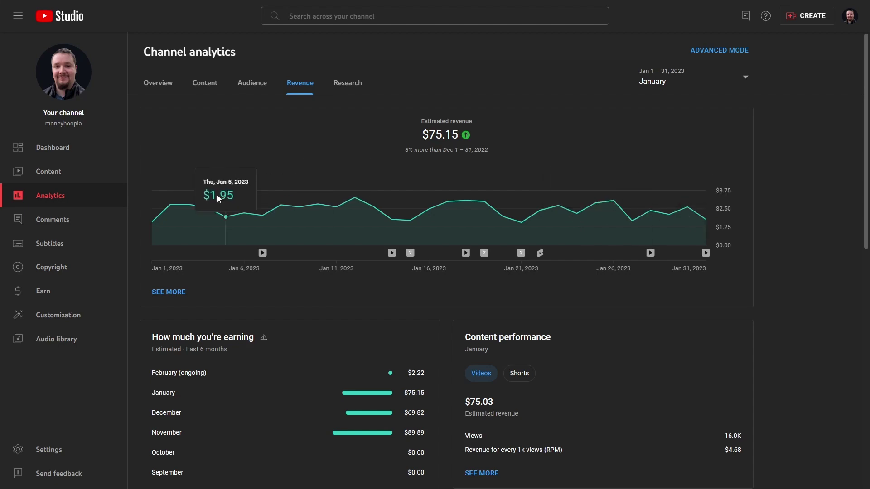
mouse_move(256, 204)
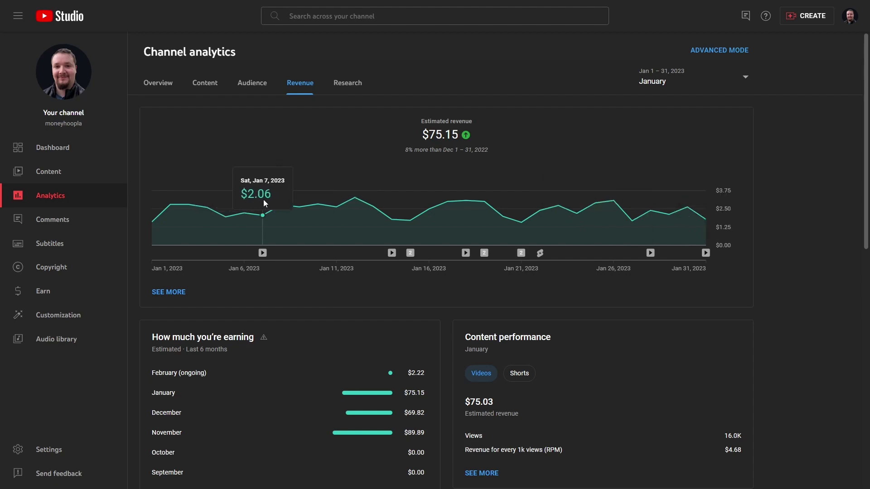
mouse_move(354, 198)
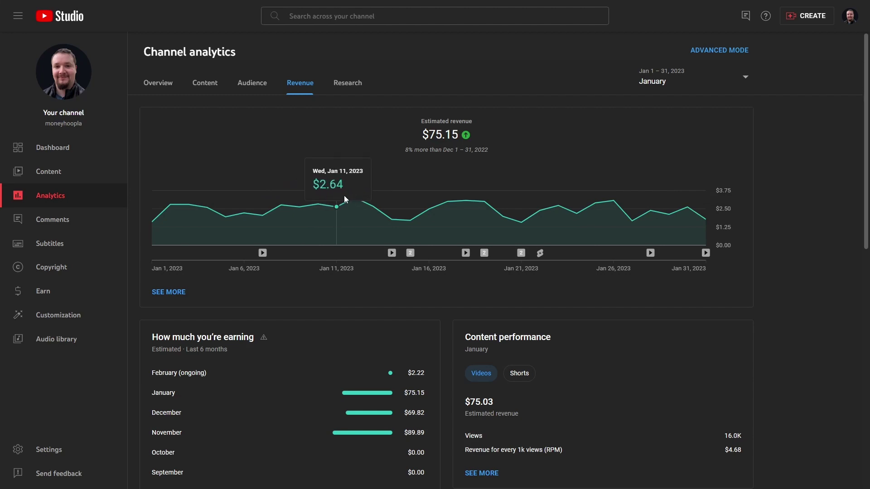
mouse_move(414, 212)
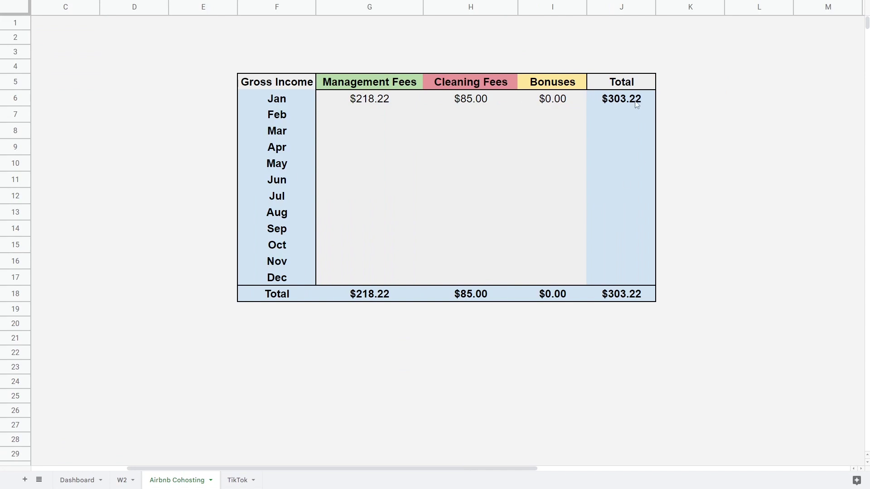
click(384, 104)
Step: Review Airbnb's January management fees ($218.22) and cleaning fees ($85.00) cells
click(488, 104)
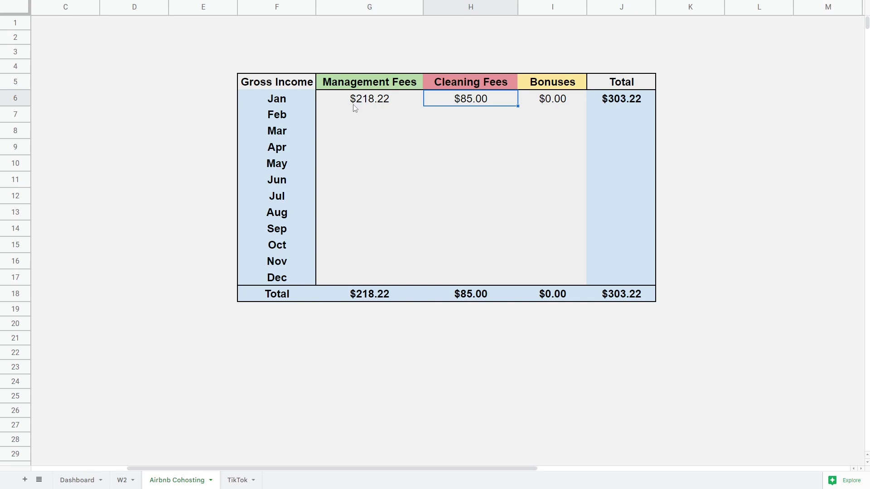
click(390, 110)
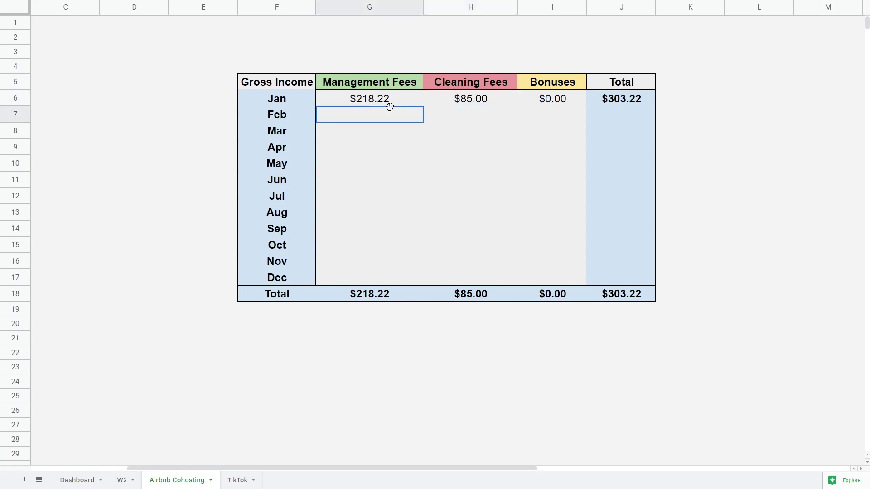
click(382, 106)
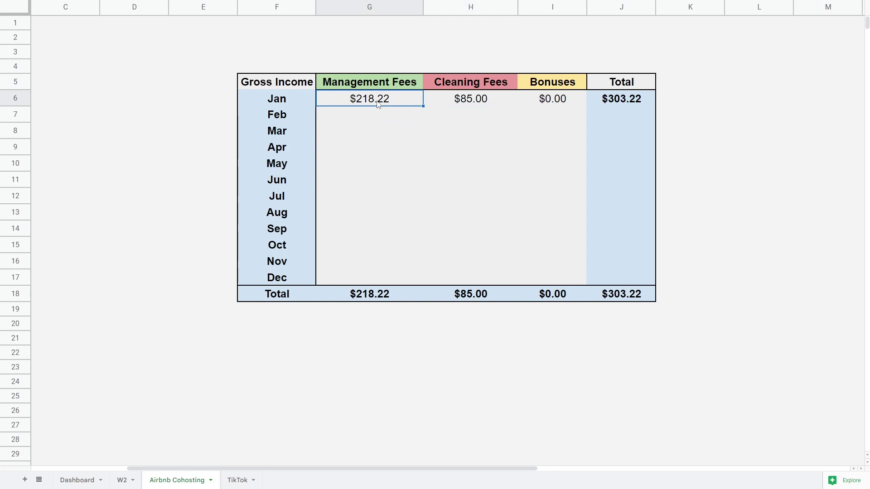
key(Right)
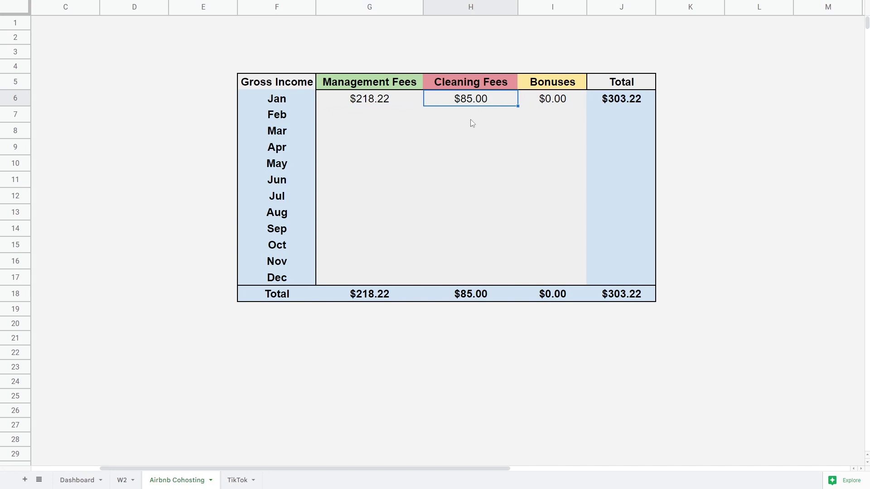
click(356, 104)
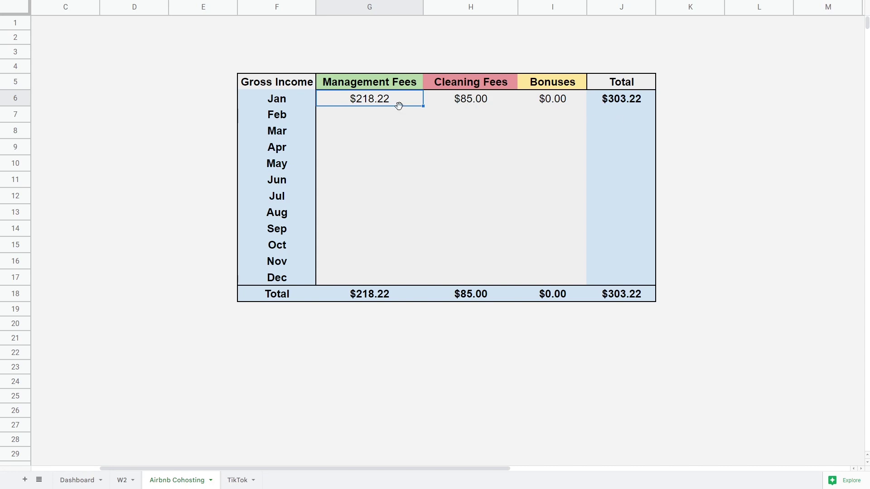
Step: Point out the empty February Airbnb cells and select the overall total of $303.22
click(376, 119)
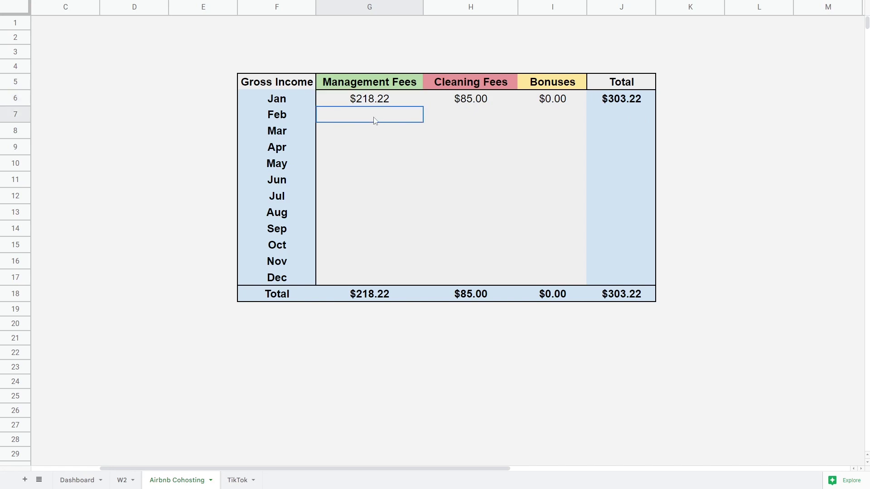
click(449, 116)
click(575, 124)
click(570, 120)
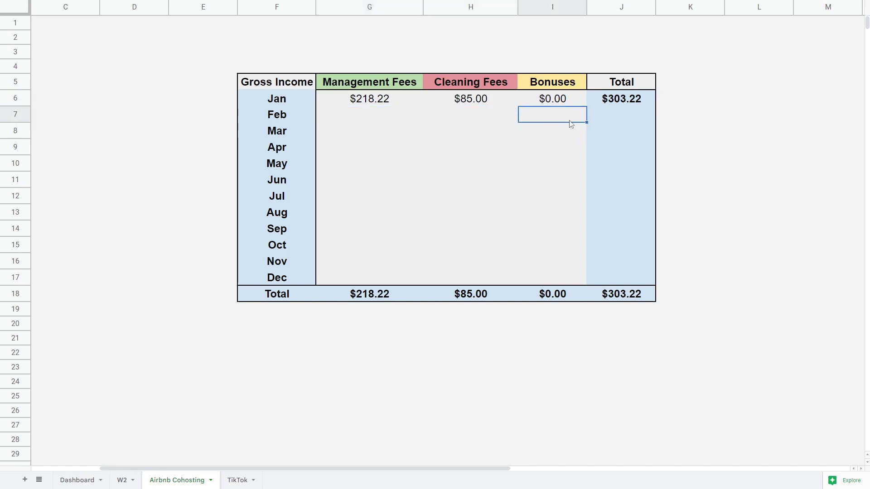
click(610, 117)
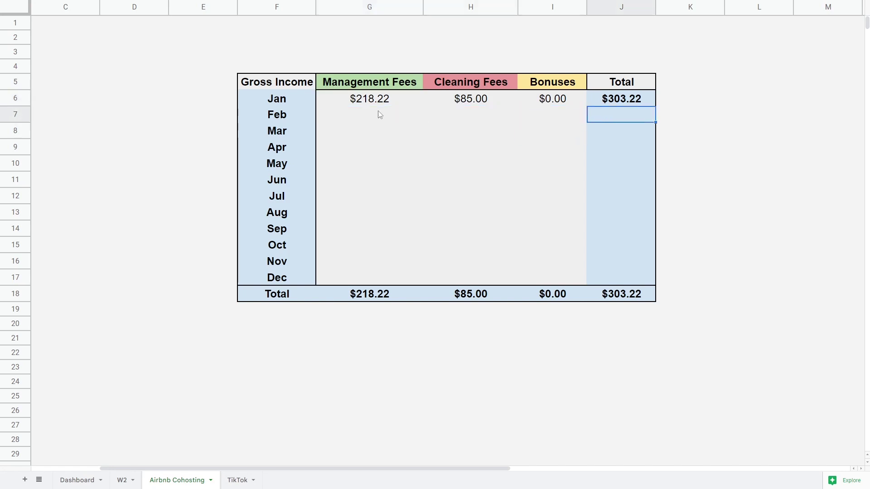
click(627, 298)
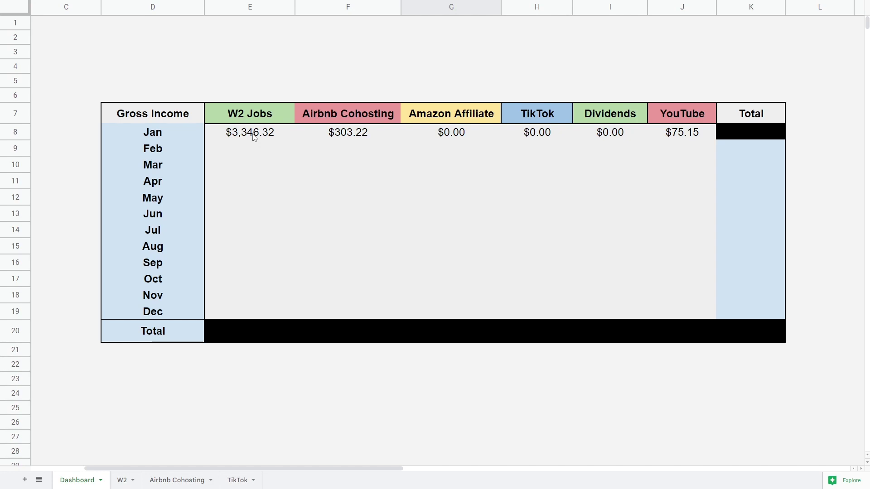
Step: Rename the Dashboard heading 'W2 Jobs' to 'W2 Job'
double_click(281, 119)
key(BackSpace)
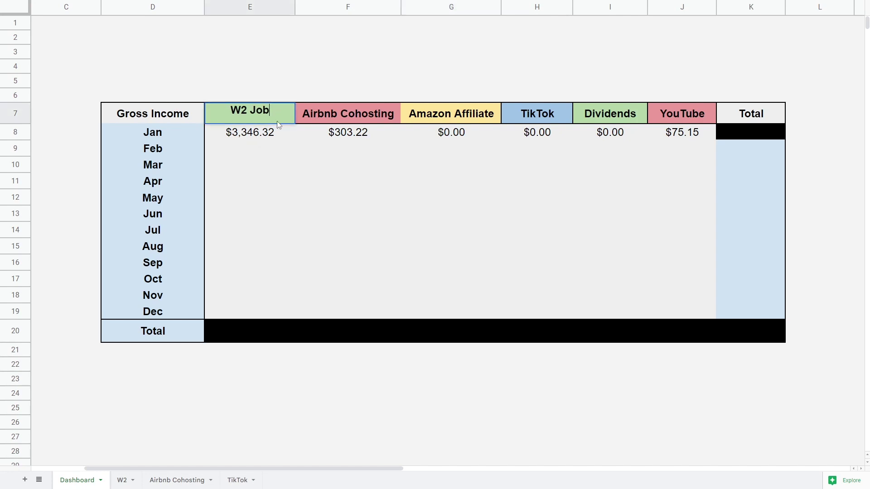
key(Return)
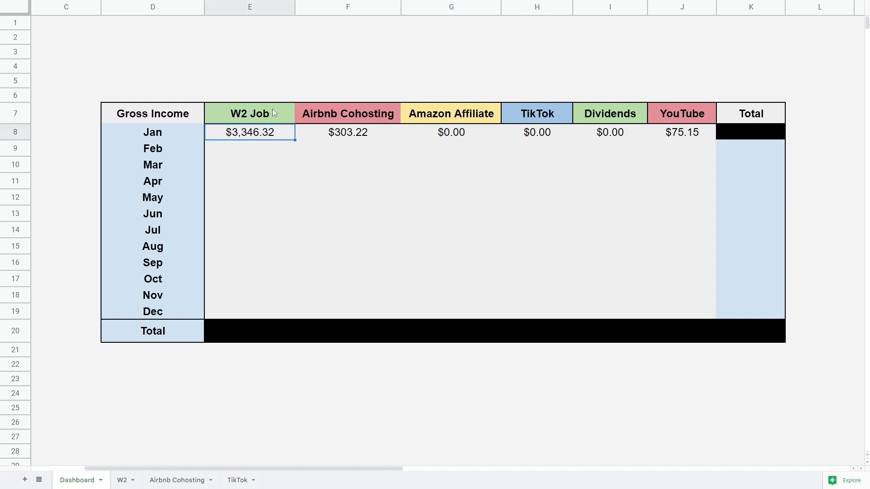
Step: Inspect January's W2 formula =1402.9+1943.42 and confirm it, keeping $3,346.32
double_click(275, 134)
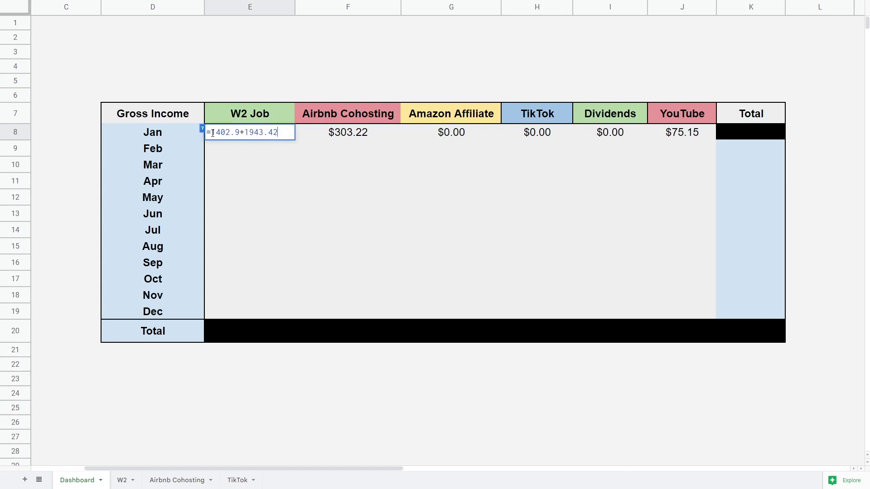
drag(211, 132, 277, 132)
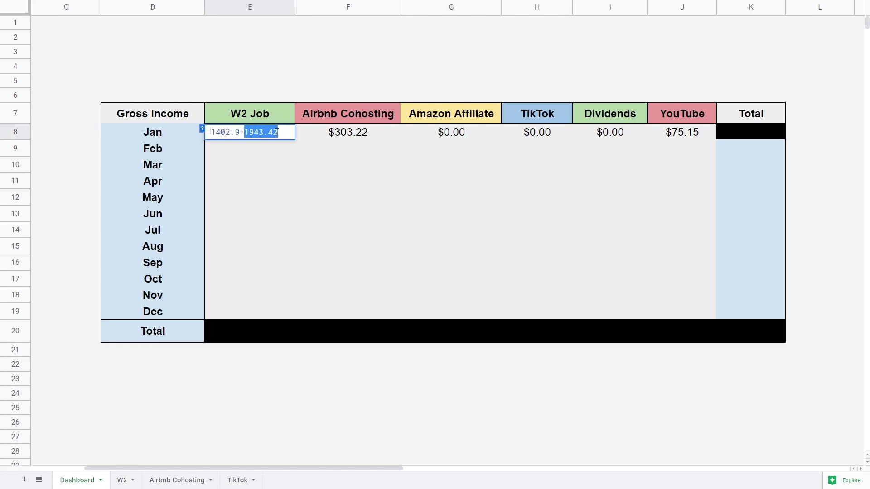
click(286, 136)
drag(290, 133, 244, 132)
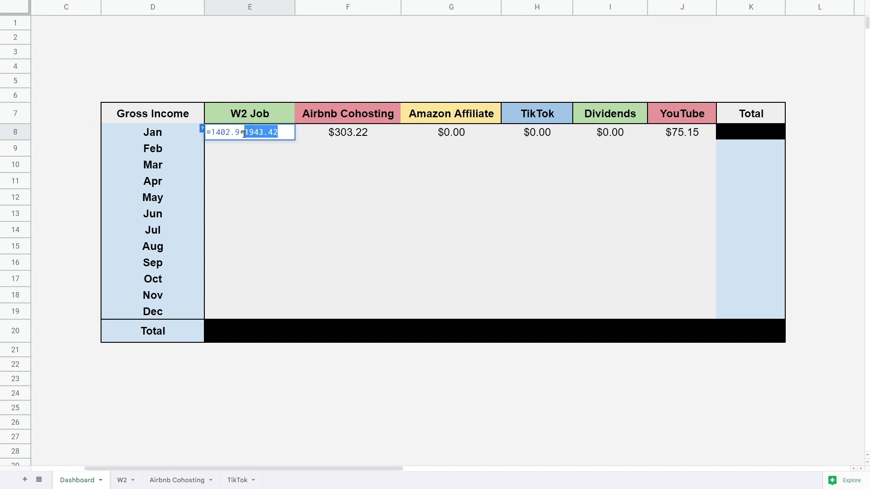
click(284, 135)
key(Return)
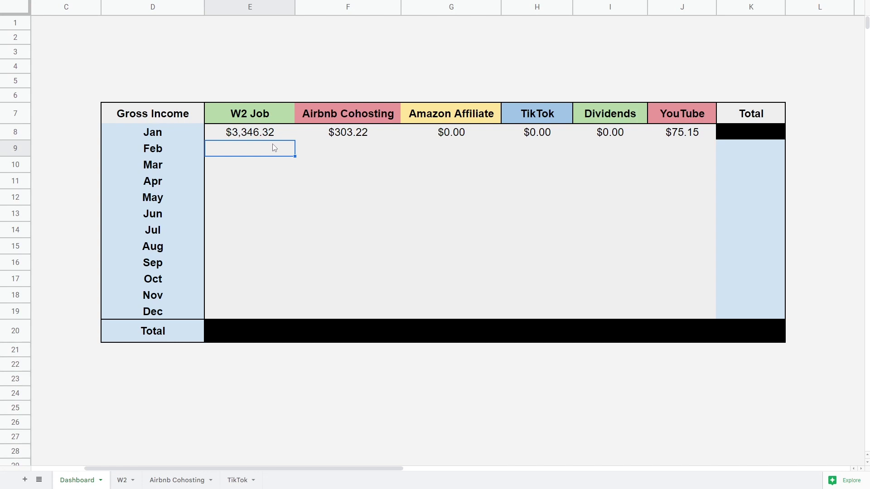
Step: Review January's W2 Job, Airbnb Cohosting and YouTube amounts on the Dashboard
click(289, 130)
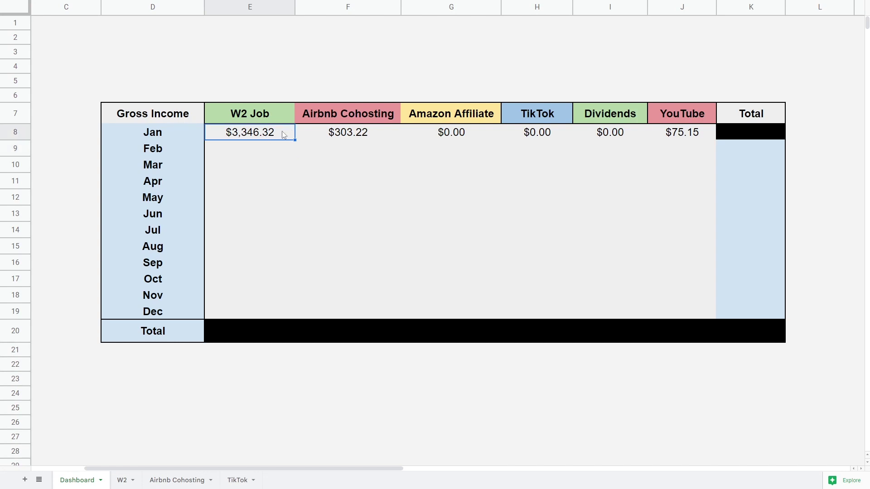
click(376, 138)
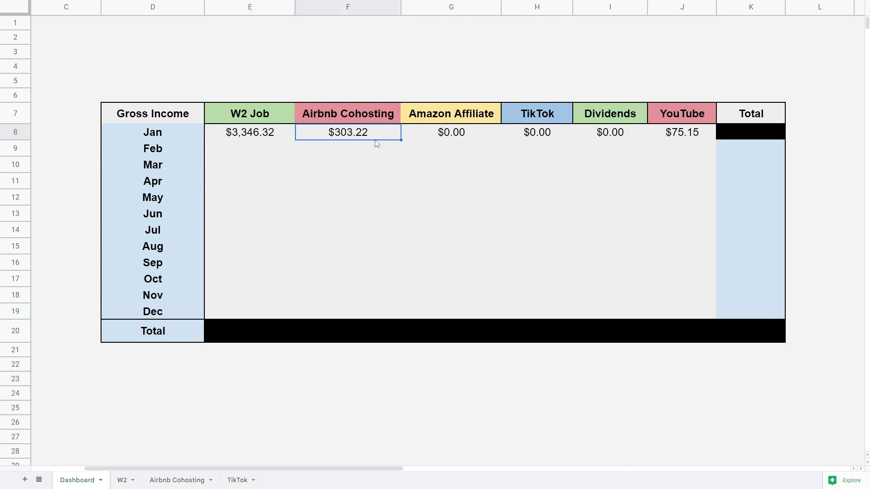
click(689, 138)
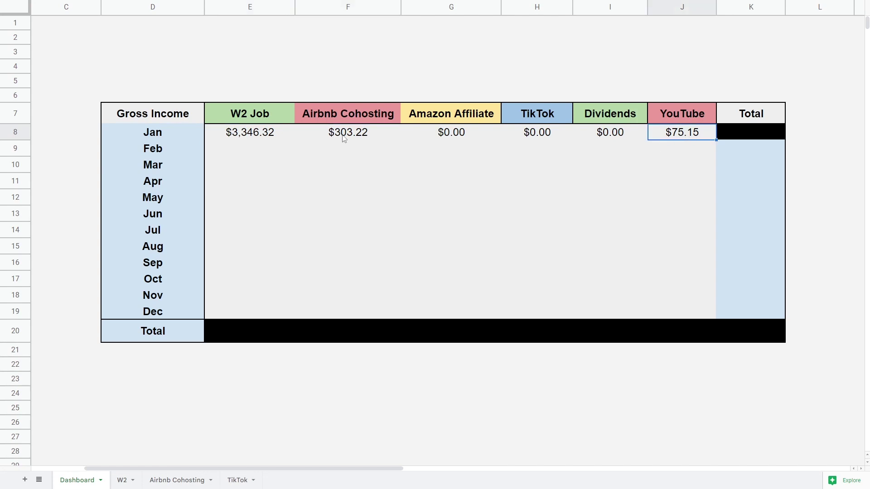
click(263, 136)
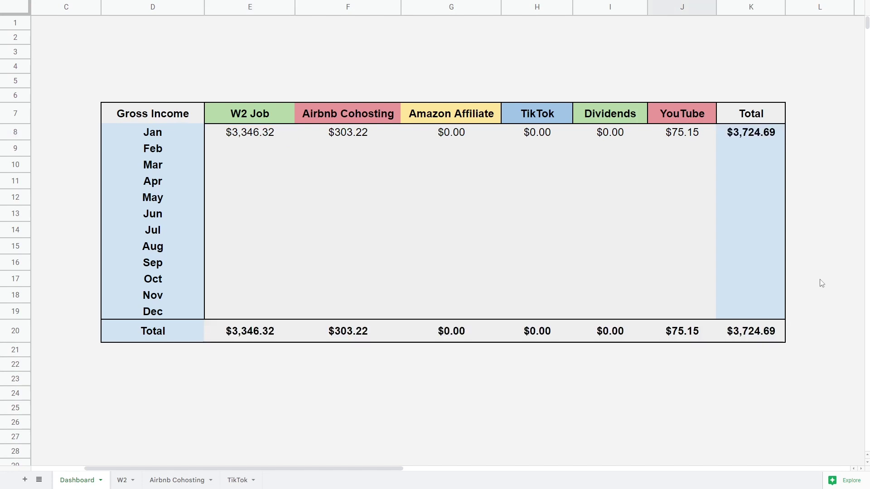
click(759, 137)
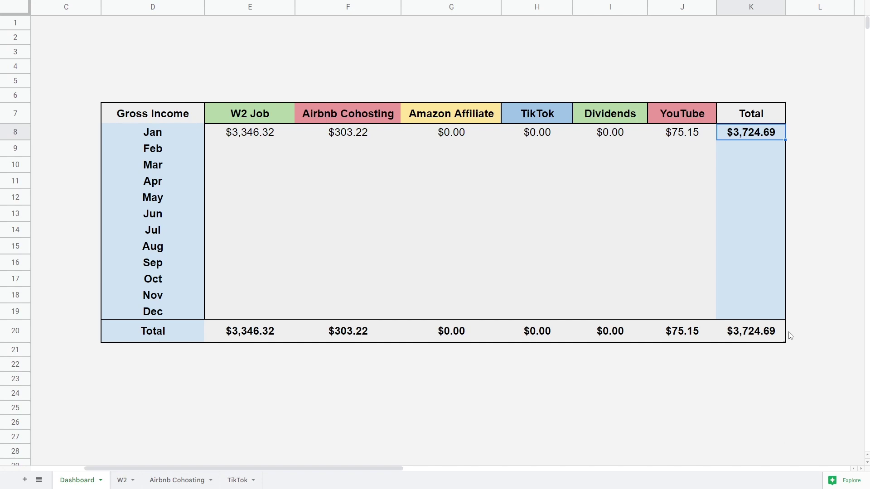
click(715, 131)
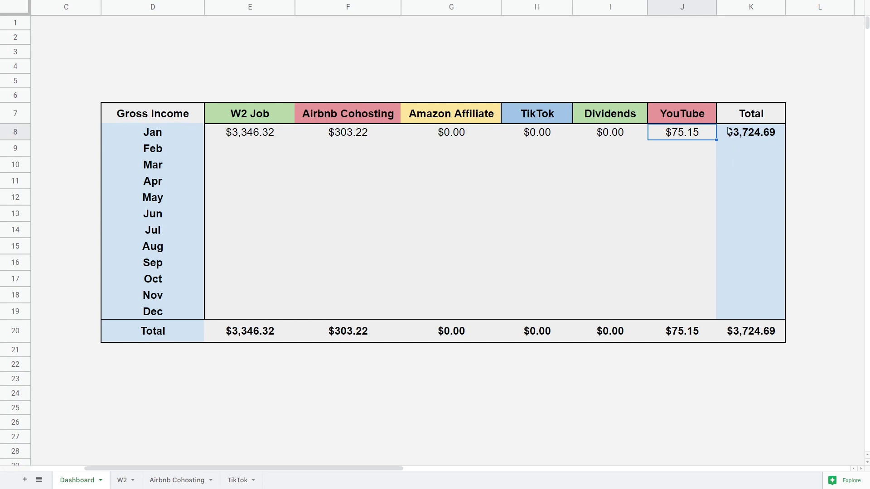
double_click(679, 136)
key(Escape)
click(730, 148)
click(692, 133)
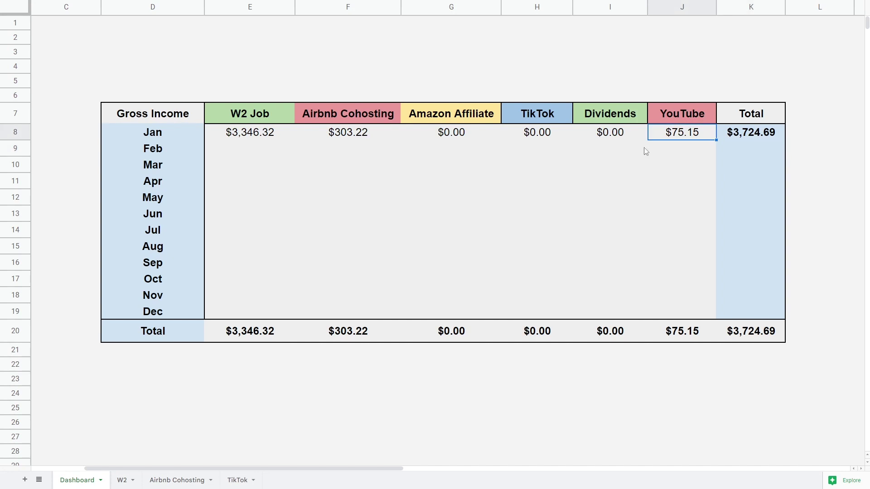